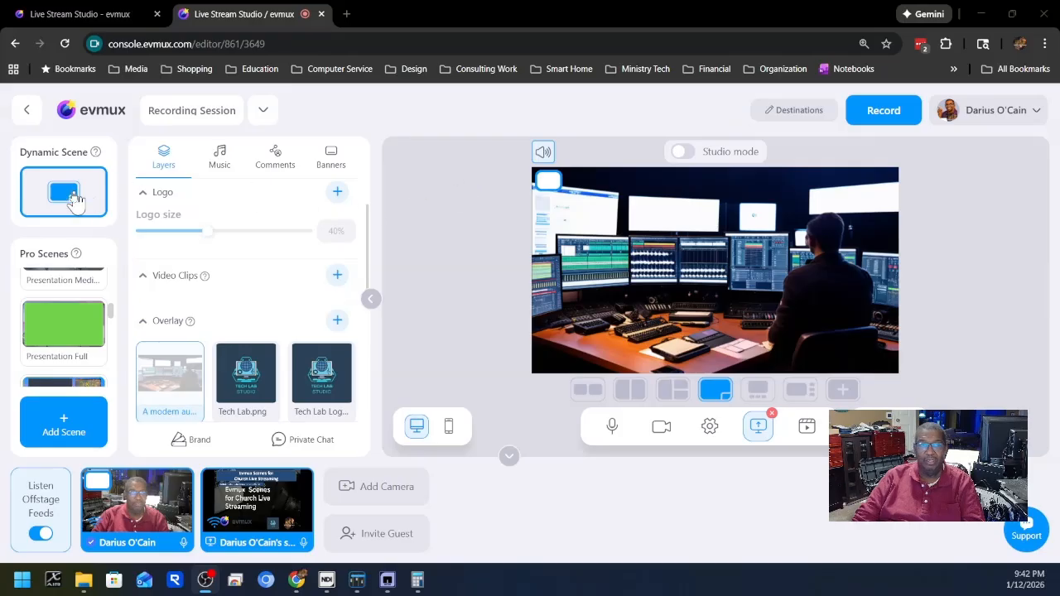
# Switch the dynamic scene to the layout with two separate boxes side by side.
pyautogui.moveTo(95, 153)
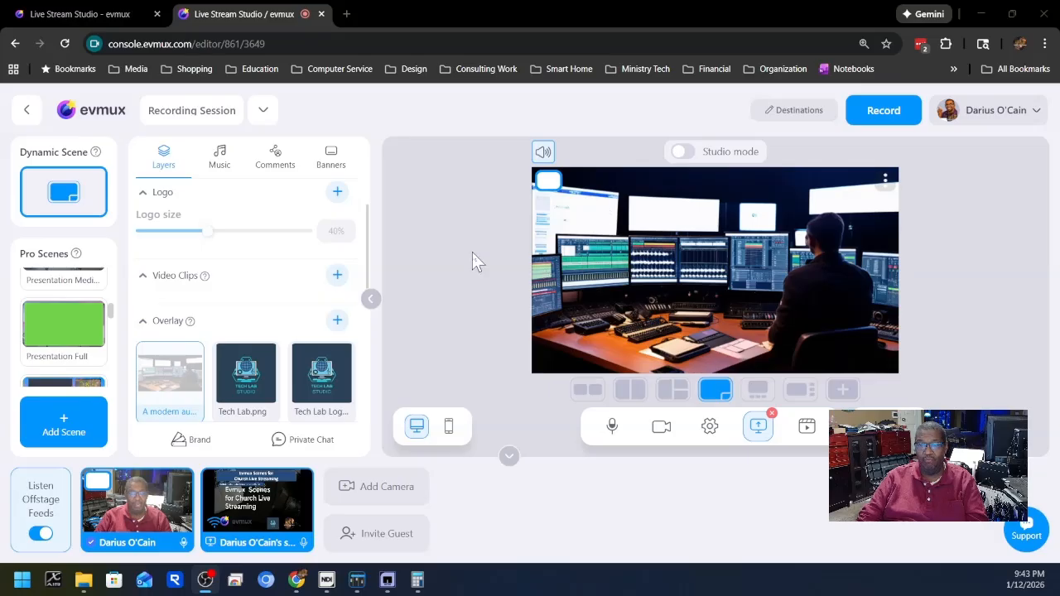
pyautogui.moveTo(145, 517)
pyautogui.click(585, 390)
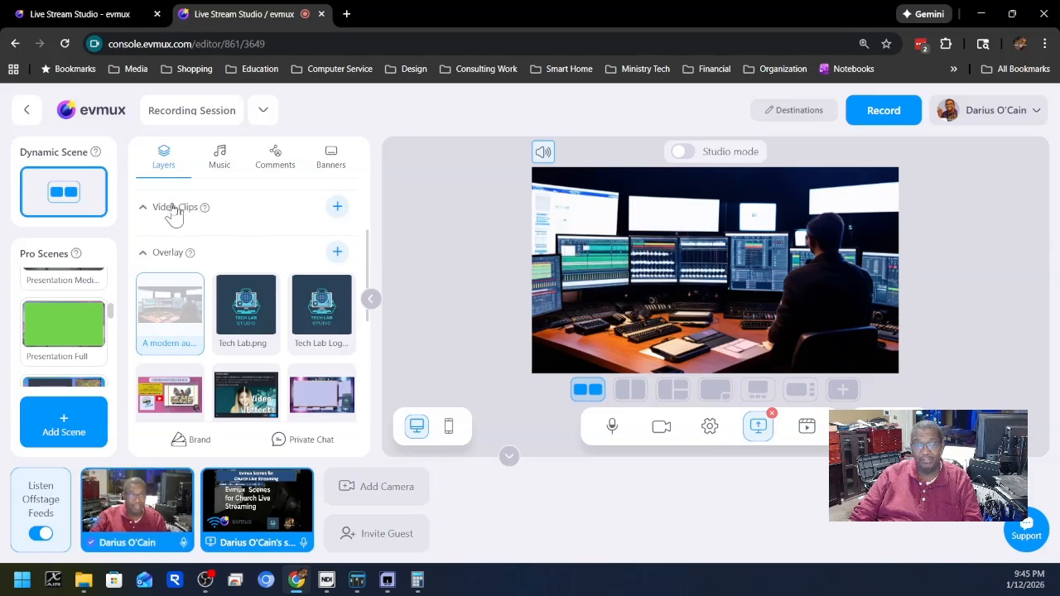
# Look through the overlay and background images available for the dynamic scene, collapsing the overlay section.
pyautogui.moveTo(183, 293)
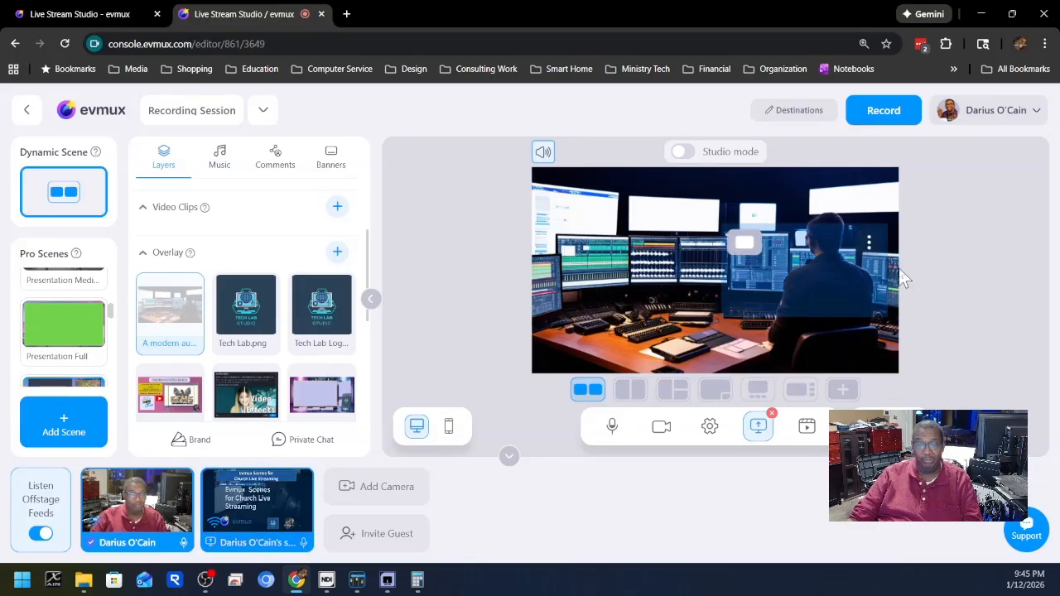
pyautogui.scroll(-1, 241, 319)
pyautogui.scroll(-3, 232, 307)
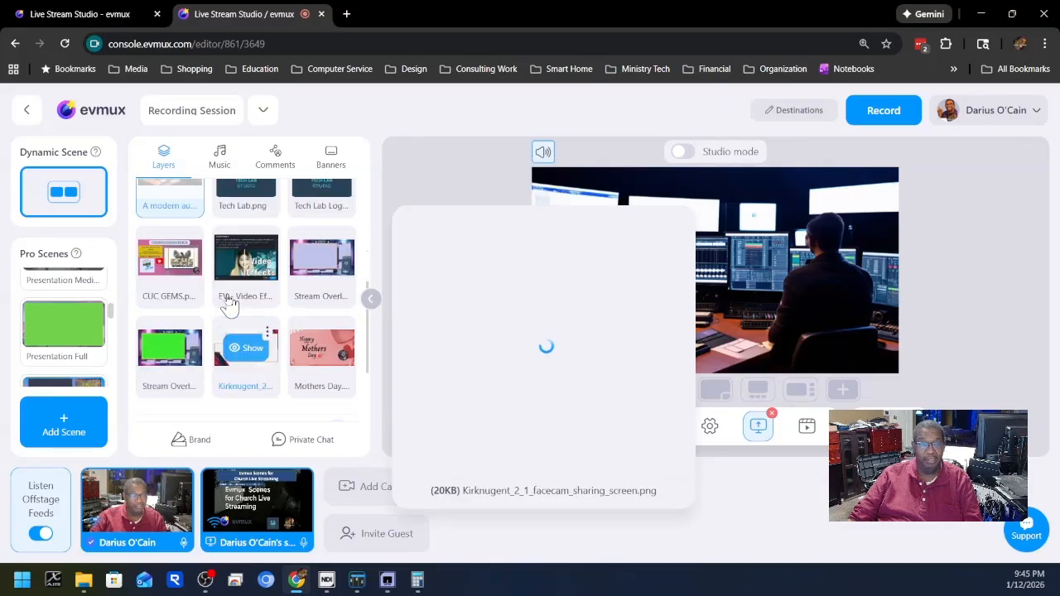
pyautogui.scroll(4, 240, 298)
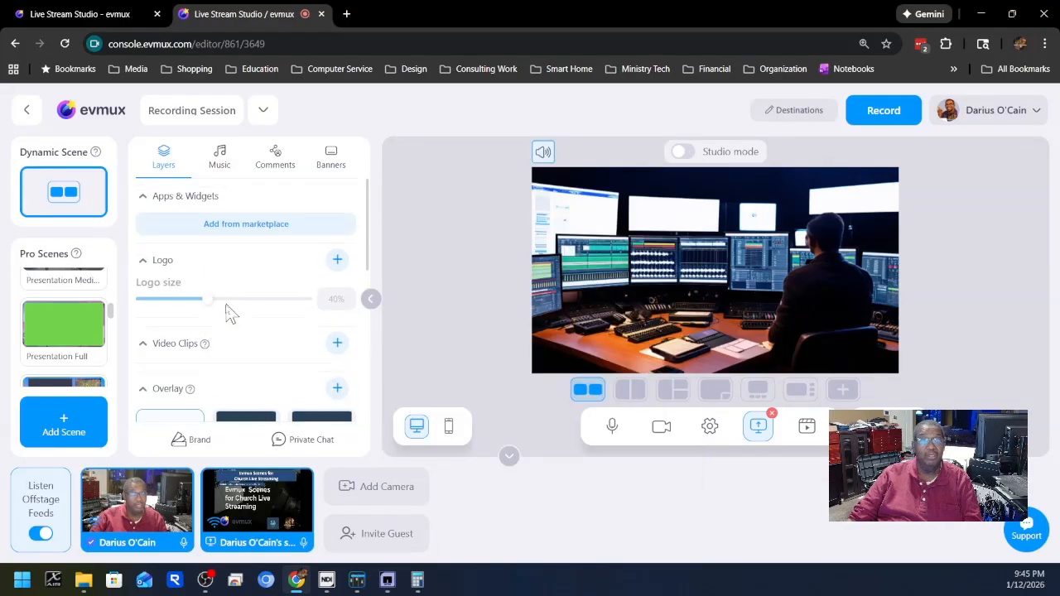
pyautogui.scroll(-1, 230, 311)
pyautogui.click(149, 329)
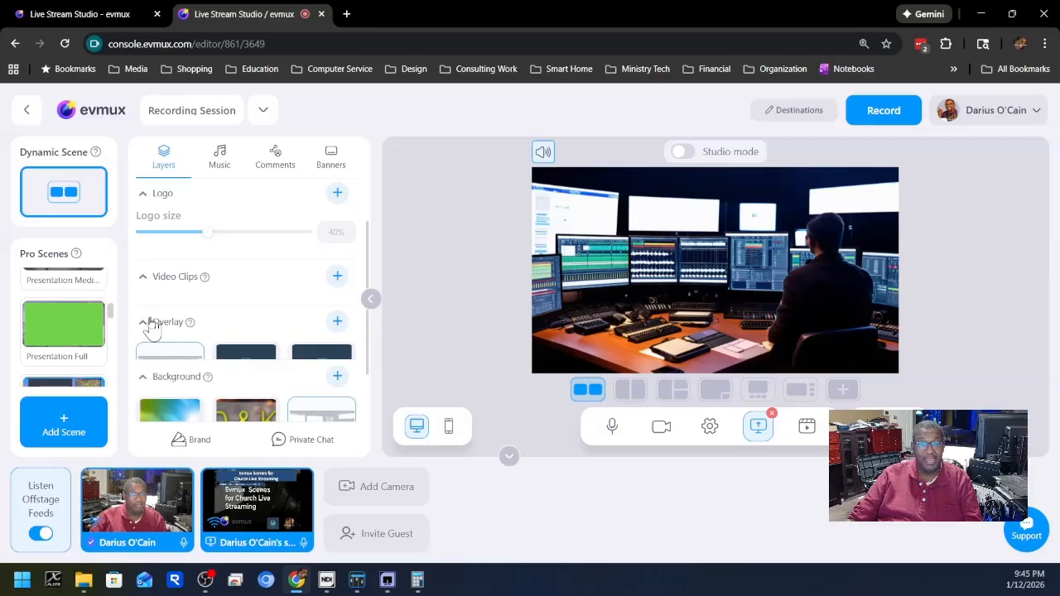
pyautogui.scroll(-1, 248, 316)
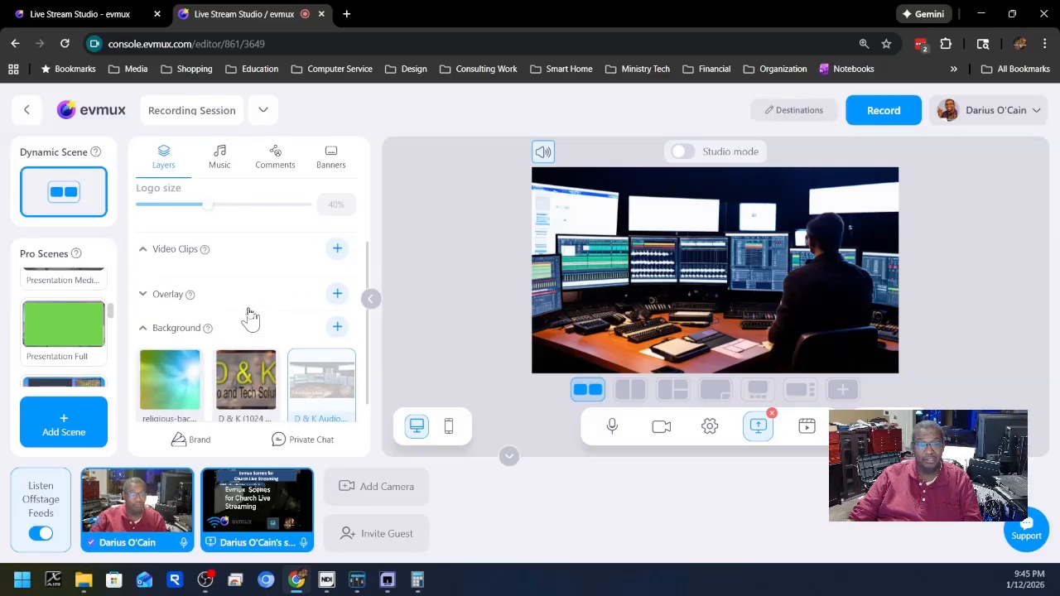
pyautogui.moveTo(170, 385)
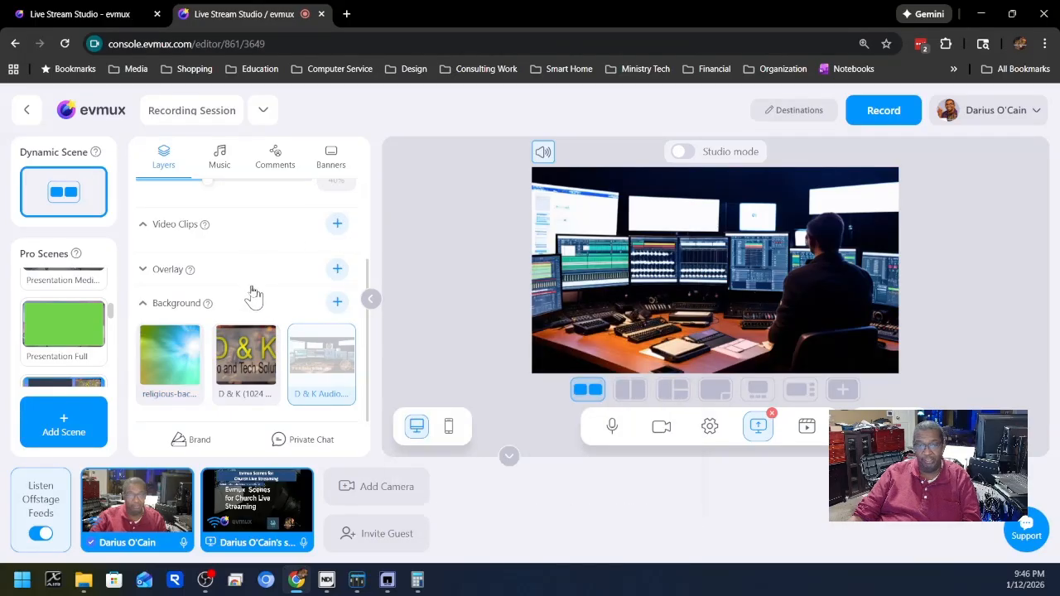
# Expand the overlay section and hide the control room image overlay covering the dynamic scene.
pyautogui.click(144, 273)
pyautogui.moveTo(168, 337)
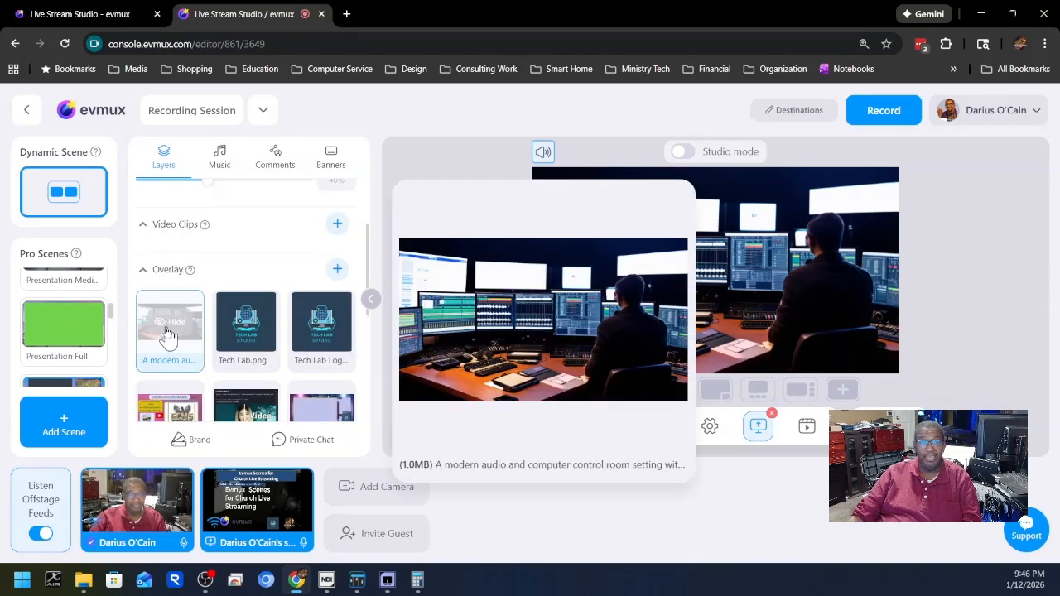
pyautogui.click(175, 327)
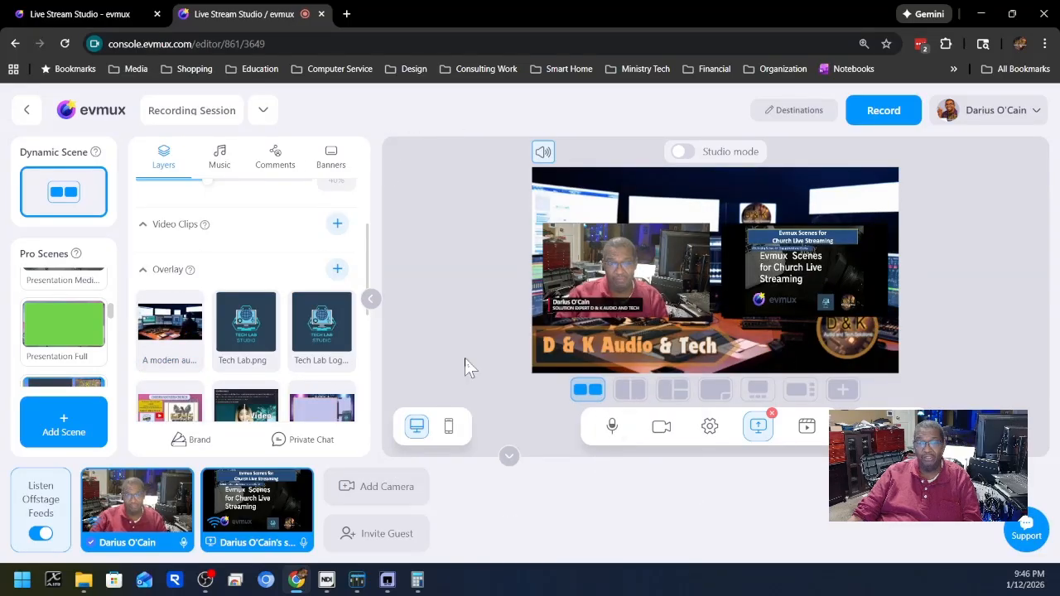
# Try the full-height split layout on the dynamic scene, and switch it to the picture-in-picture layout.
pyautogui.moveTo(148, 528)
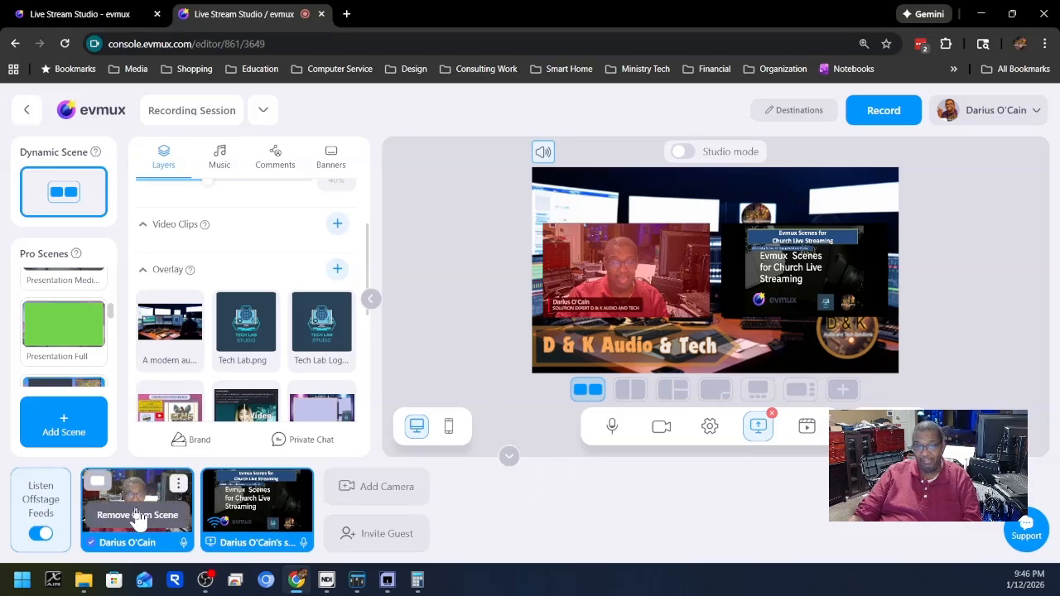
pyautogui.moveTo(272, 509)
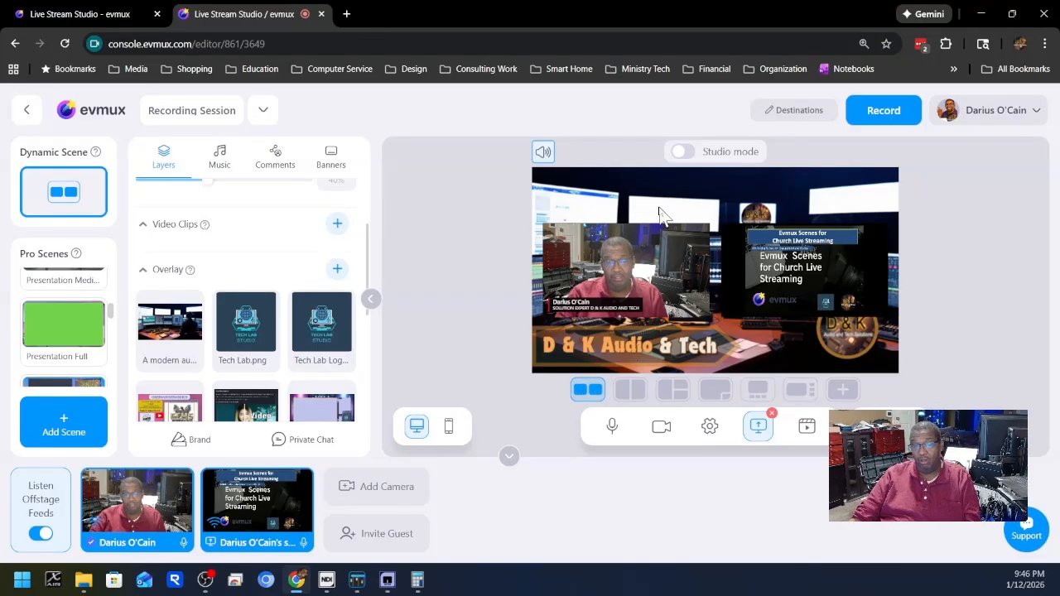
pyautogui.click(631, 391)
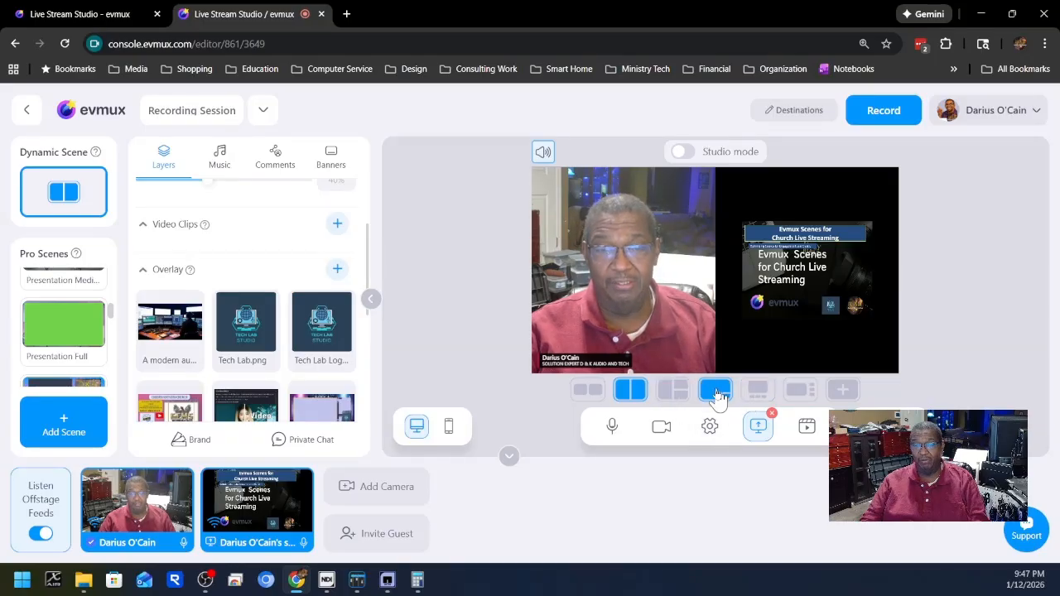
pyautogui.click(718, 391)
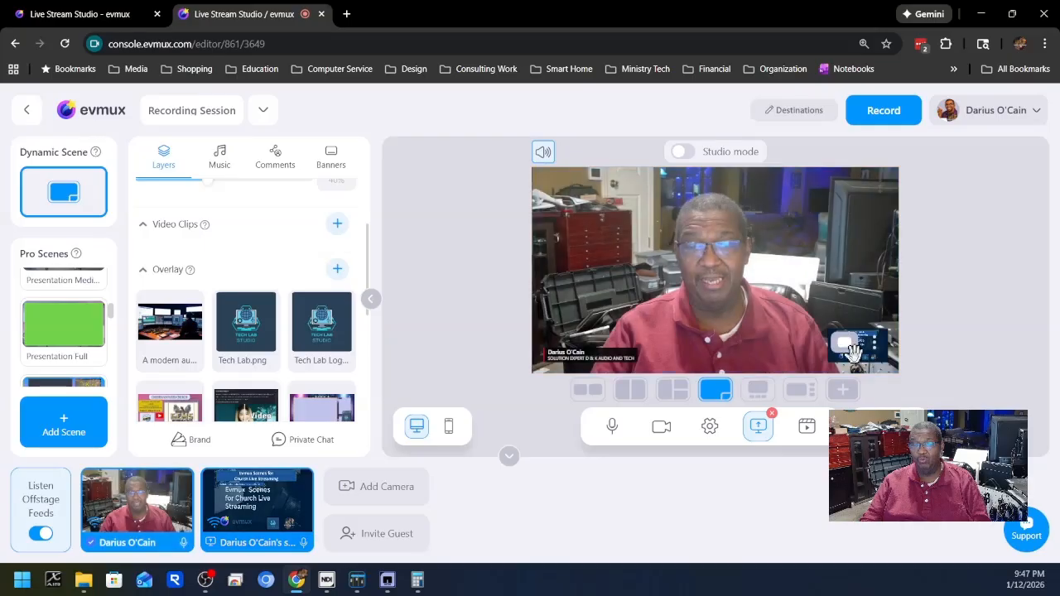
# Toggle the shared screen's spotlight on and off, and swap the feeds so the presentation fills the frame with the camera in the corner.
pyautogui.moveTo(847, 356)
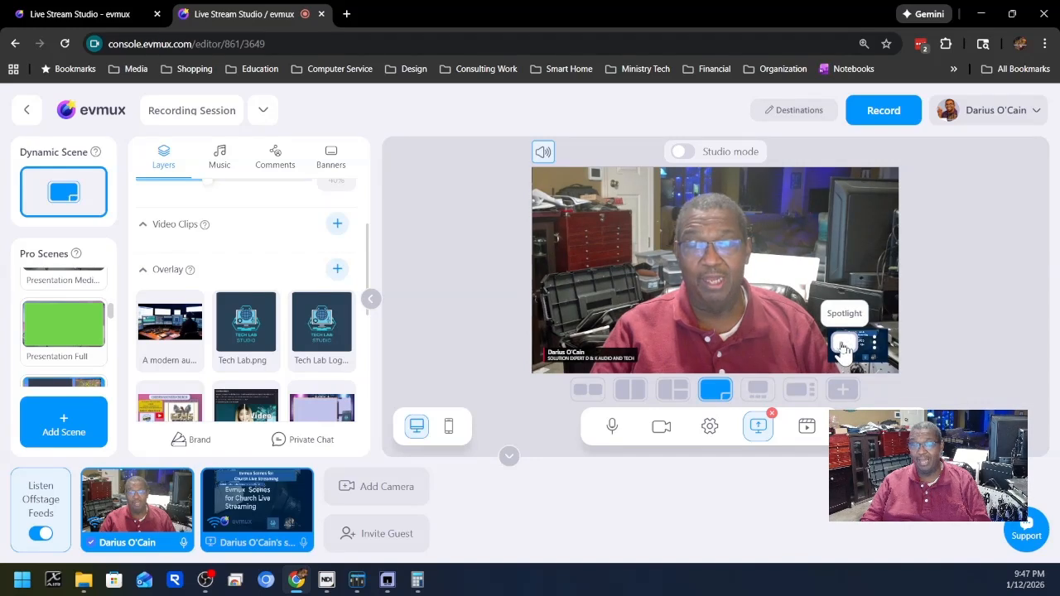
pyautogui.click(841, 339)
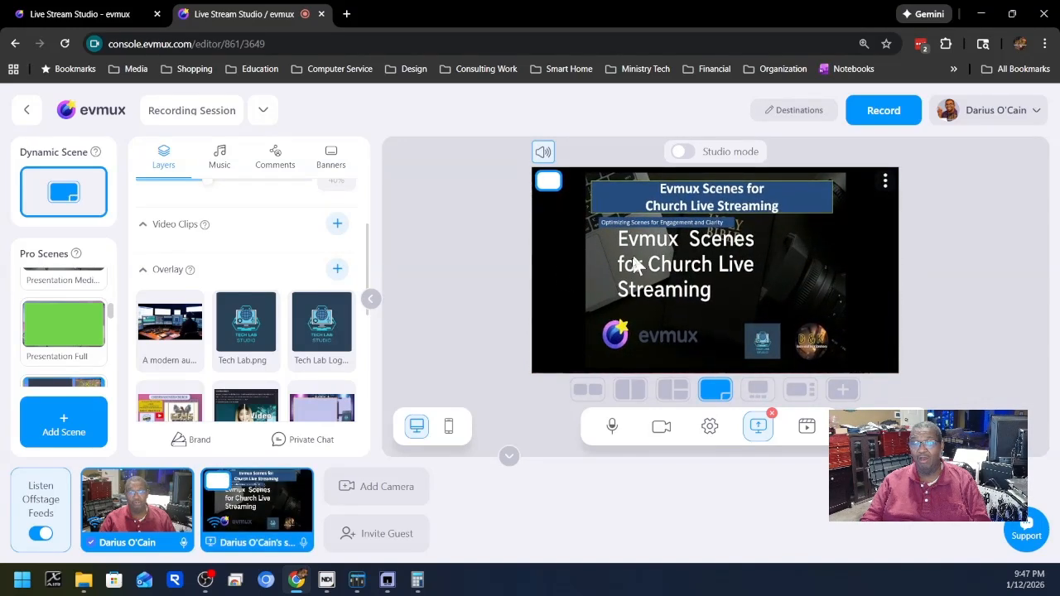
pyautogui.click(549, 189)
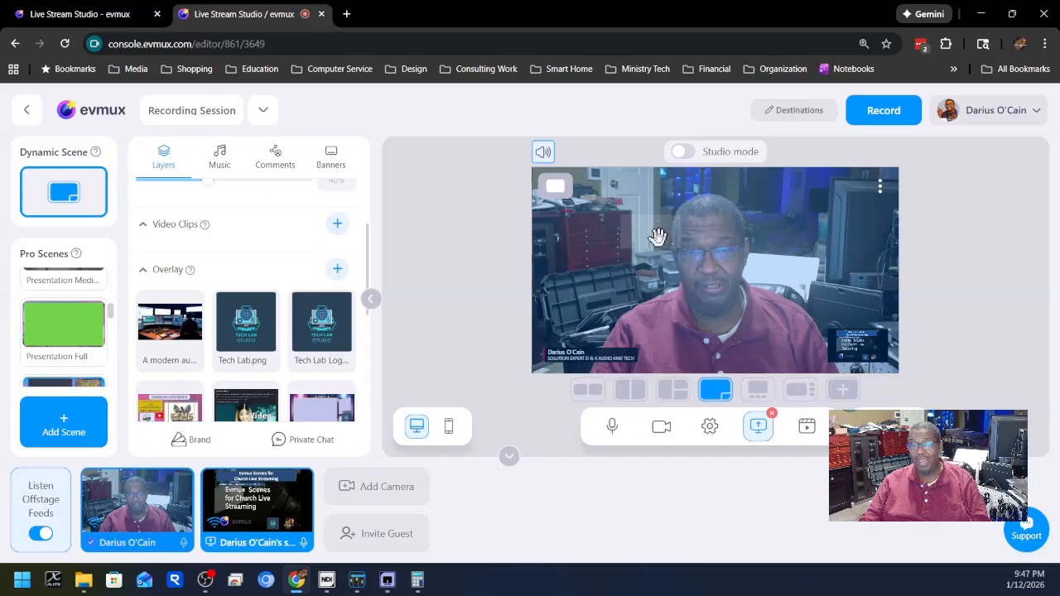
pyautogui.click(684, 272)
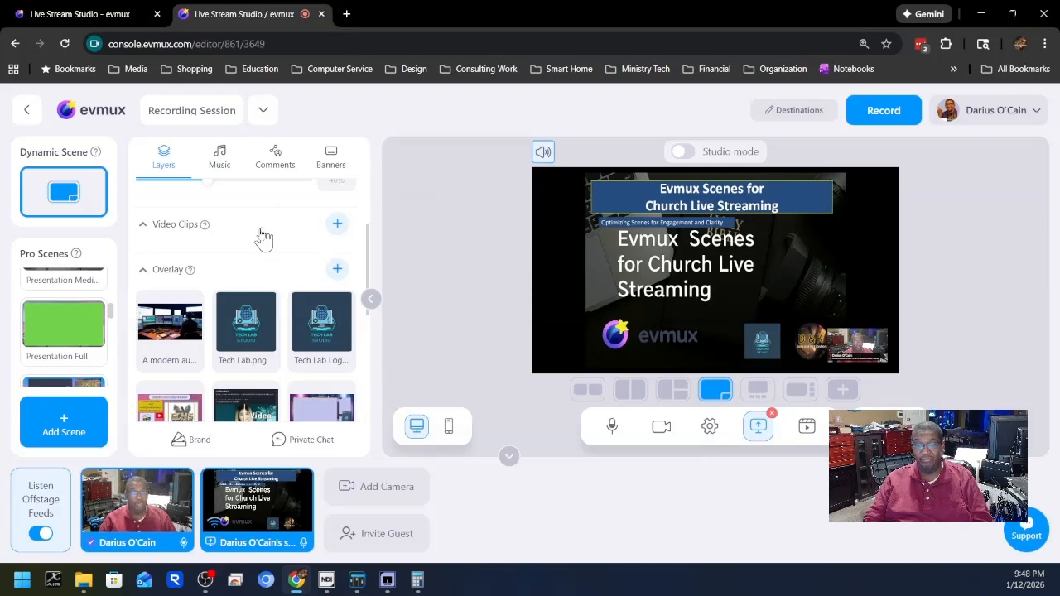
# Add DK Avatar.webp as the dynamic scene's logo and set the logo size to 22%.
pyautogui.scroll(3, 263, 248)
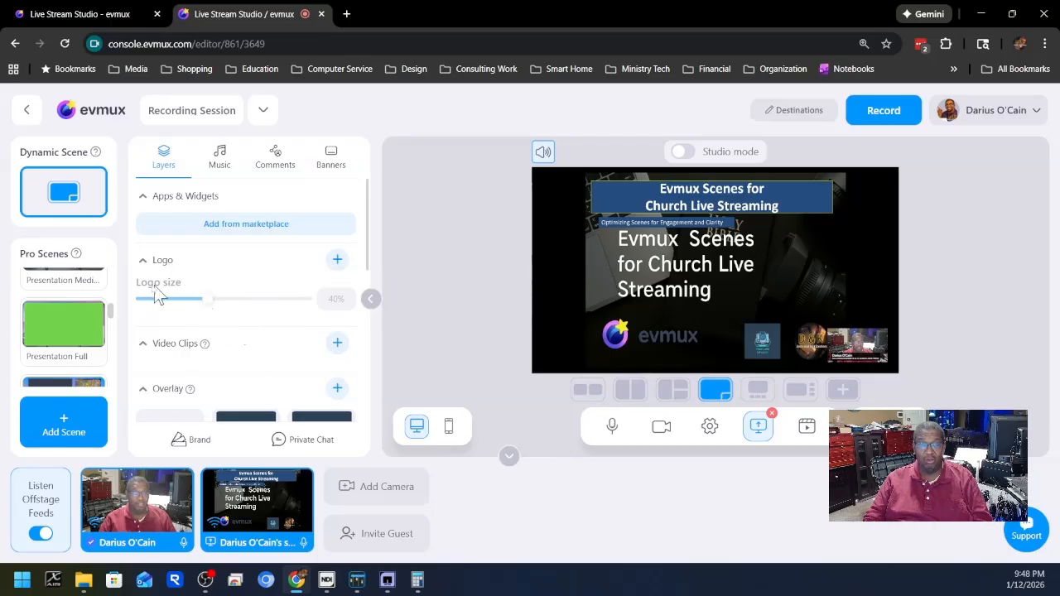
pyautogui.click(337, 262)
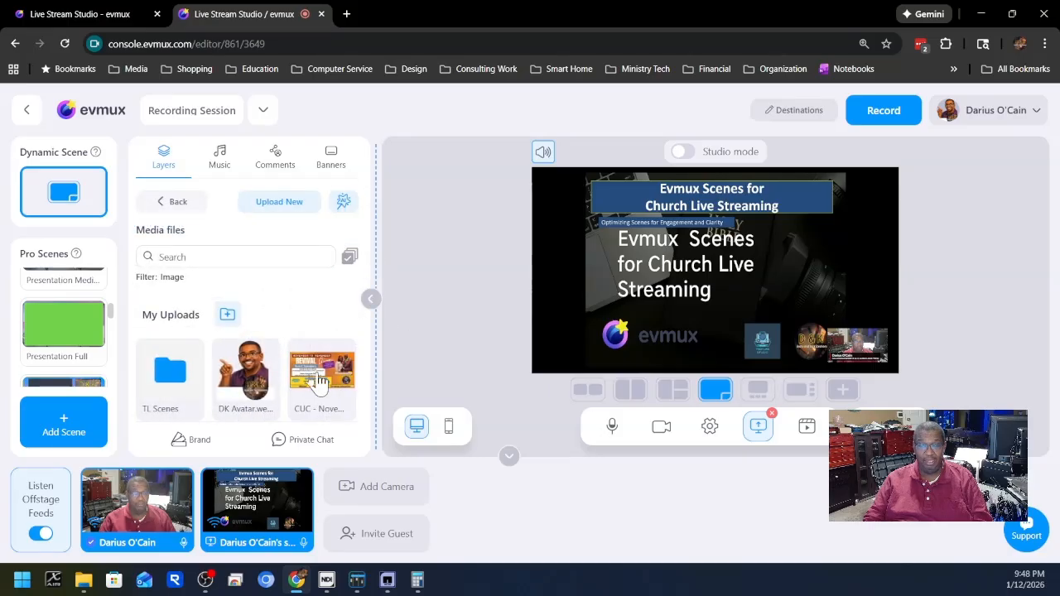
pyautogui.moveTo(258, 376)
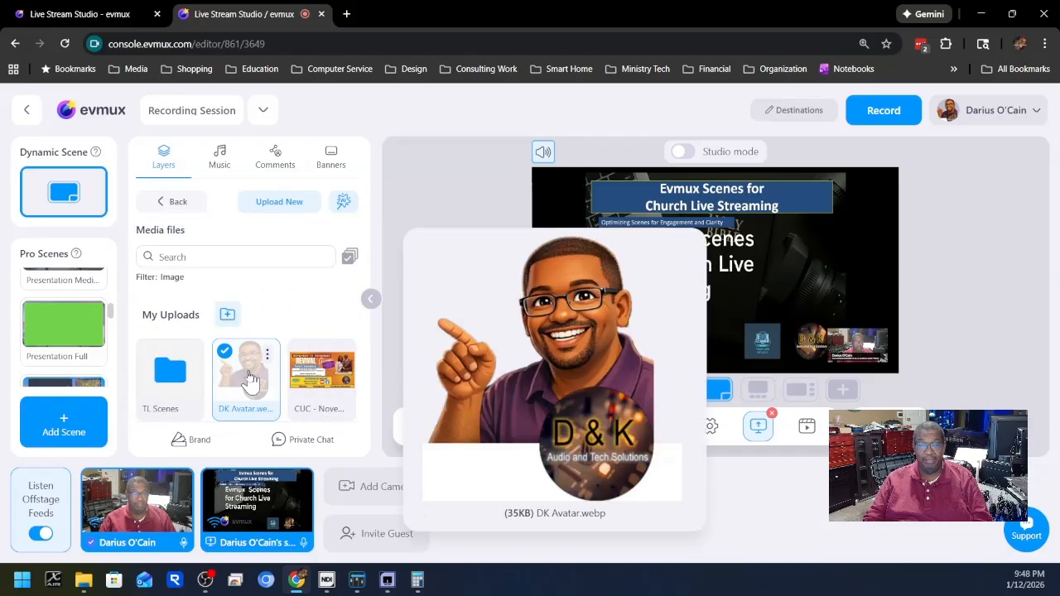
pyautogui.click(246, 377)
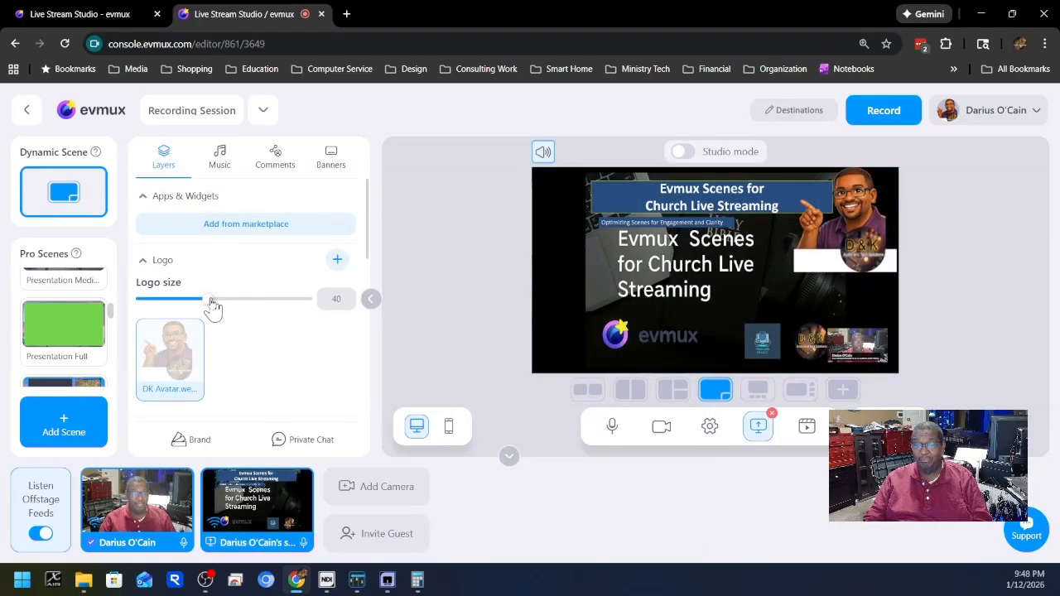
pyautogui.moveTo(212, 304); pyautogui.dragTo(180, 301)
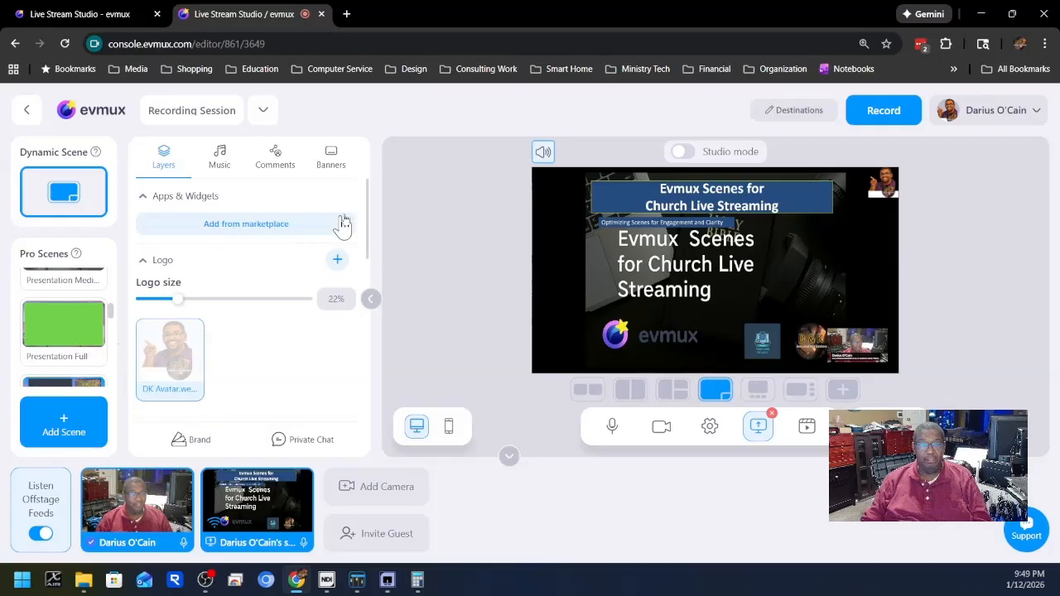
# Switch the output from the dynamic scene to the Intro pro scene.
pyautogui.click(766, 335)
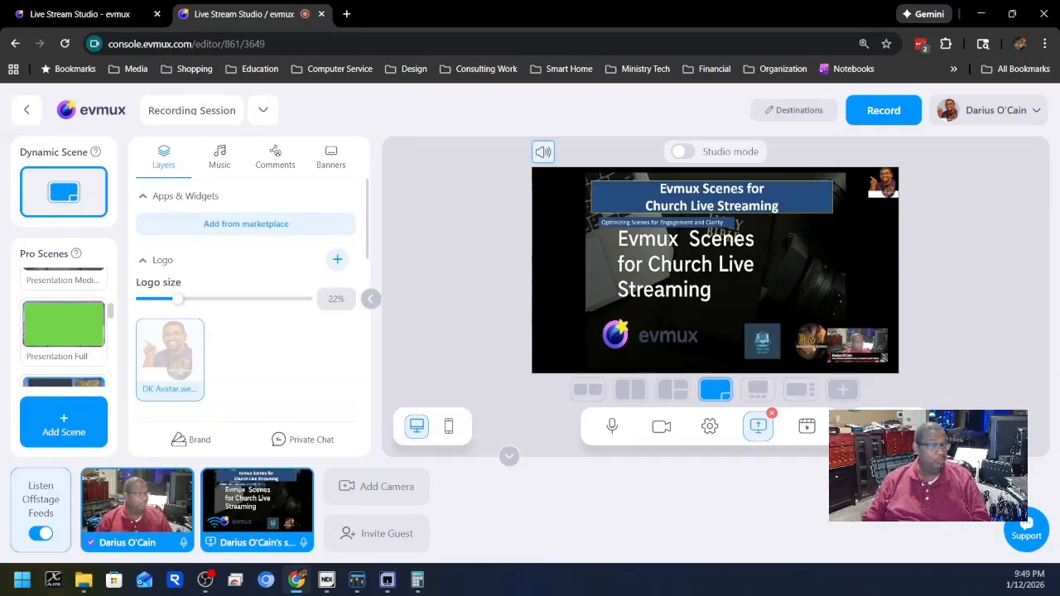
pyautogui.scroll(3, 93, 364)
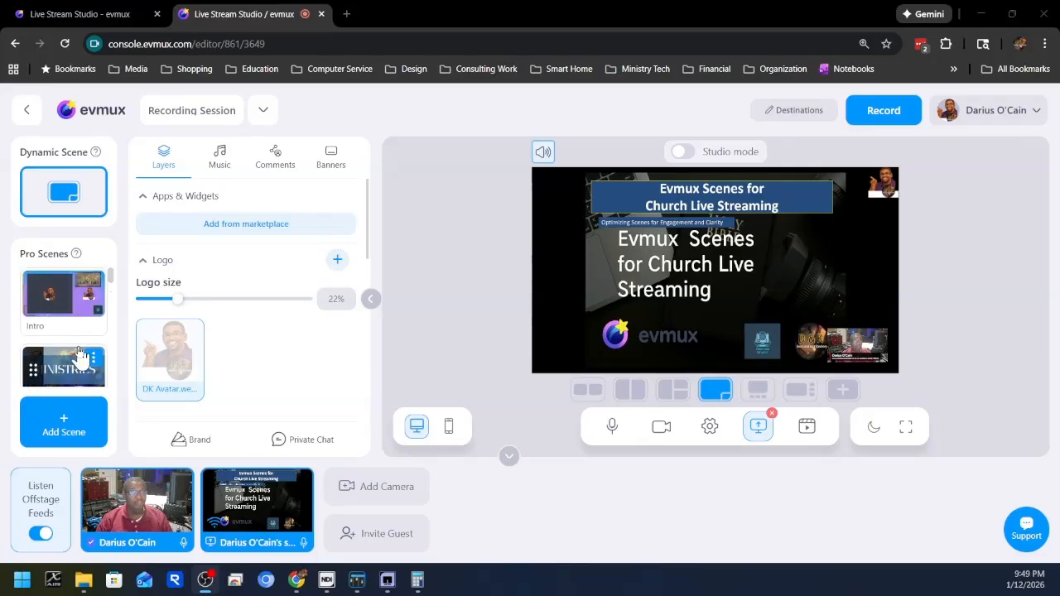
pyautogui.click(53, 310)
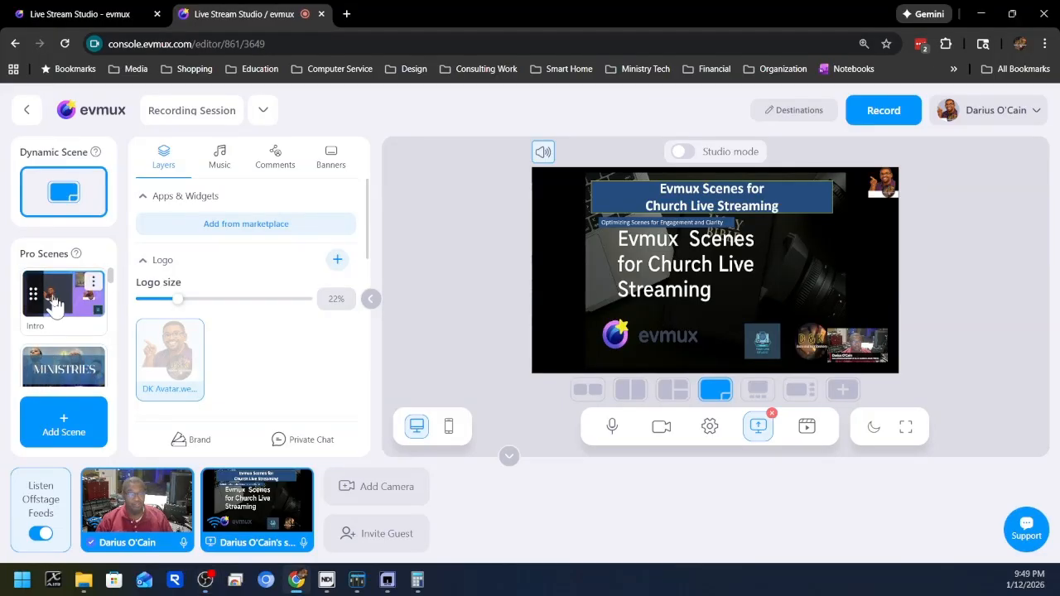
pyautogui.click(52, 297)
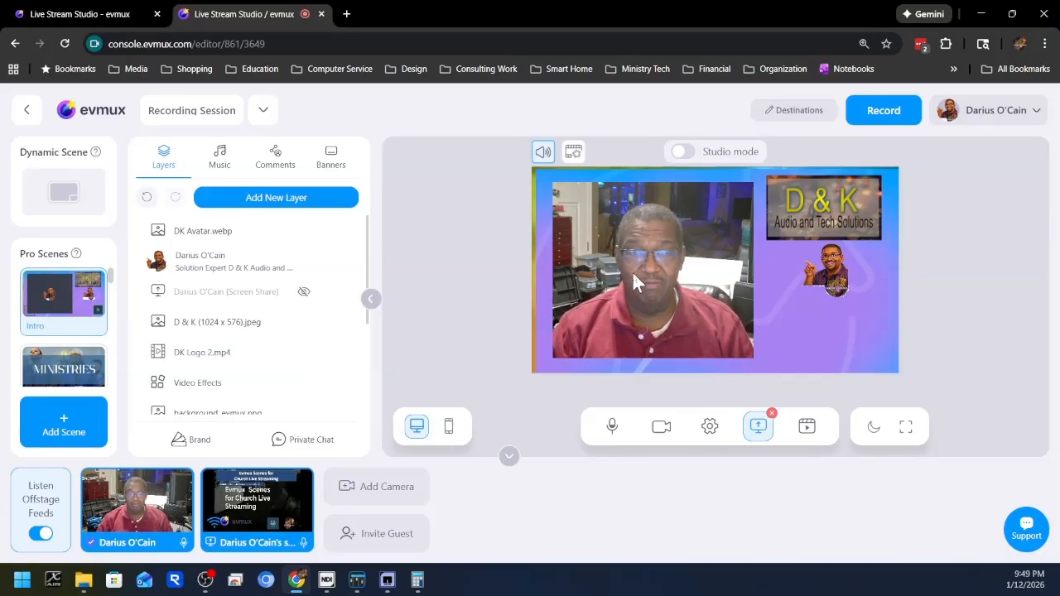
# Move the camera feed slightly up in the Intro scene and place the logo video directly beneath the avatar.
pyautogui.click(646, 298)
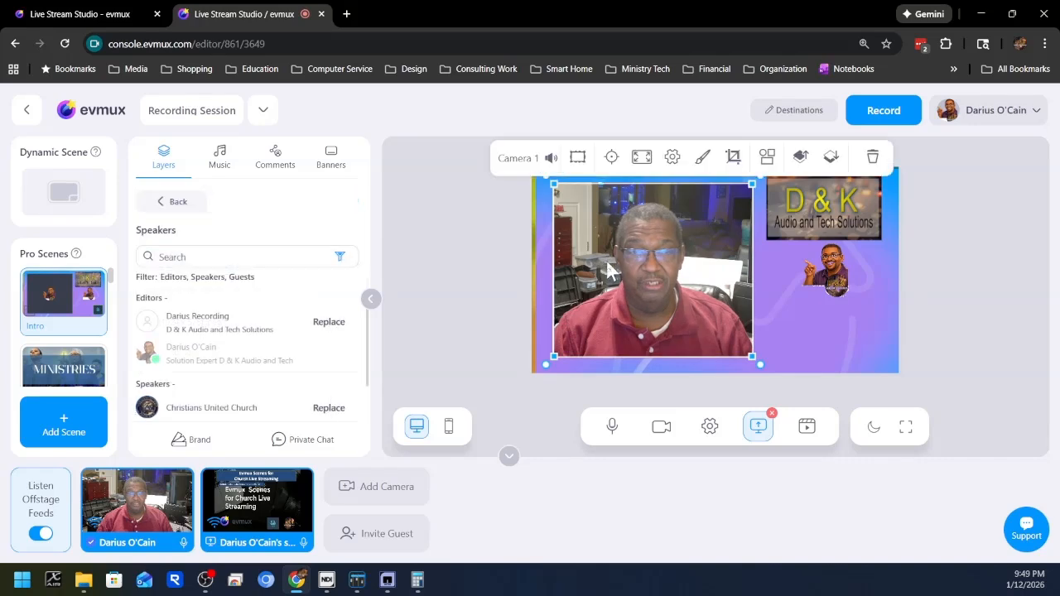
pyautogui.moveTo(662, 278)
pyautogui.mouseDown()
pyautogui.moveTo(626, 278)
pyautogui.moveTo(676, 277)
pyautogui.moveTo(661, 274)
pyautogui.mouseUp()
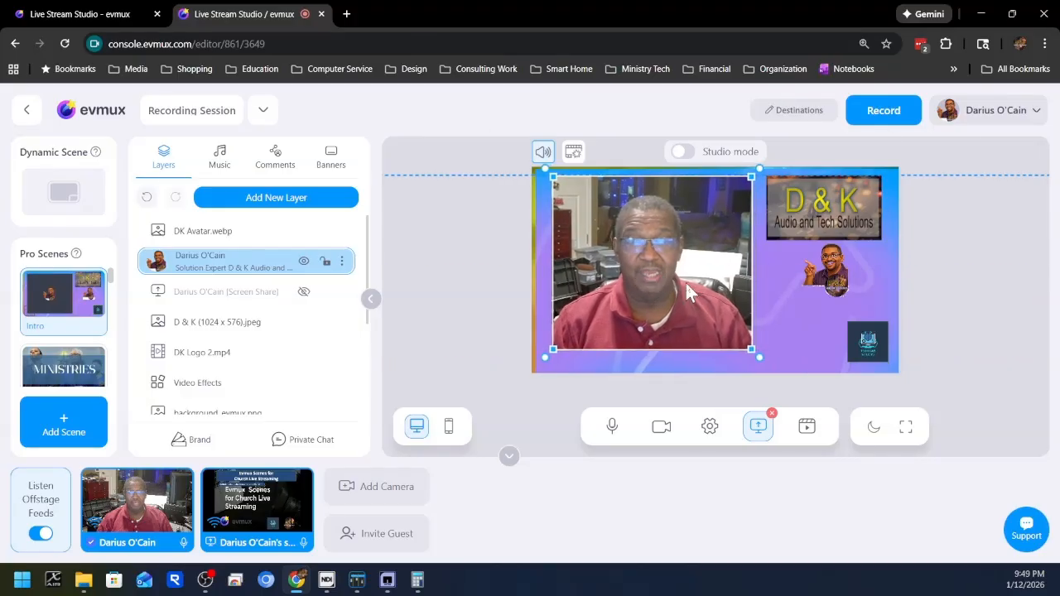
pyautogui.click(866, 348)
pyautogui.moveTo(866, 350); pyautogui.dragTo(825, 337)
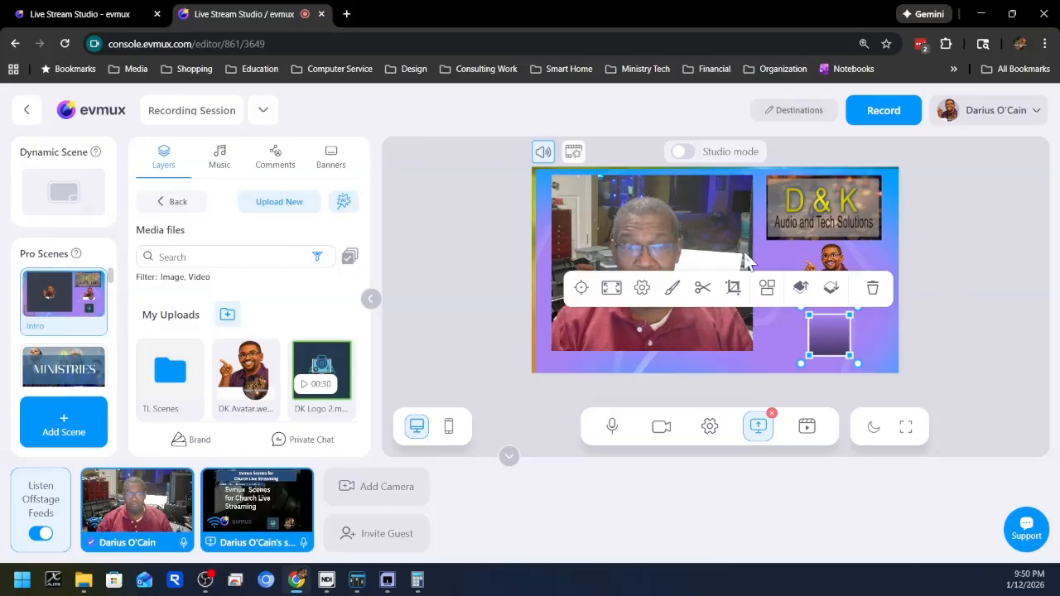
pyautogui.click(649, 205)
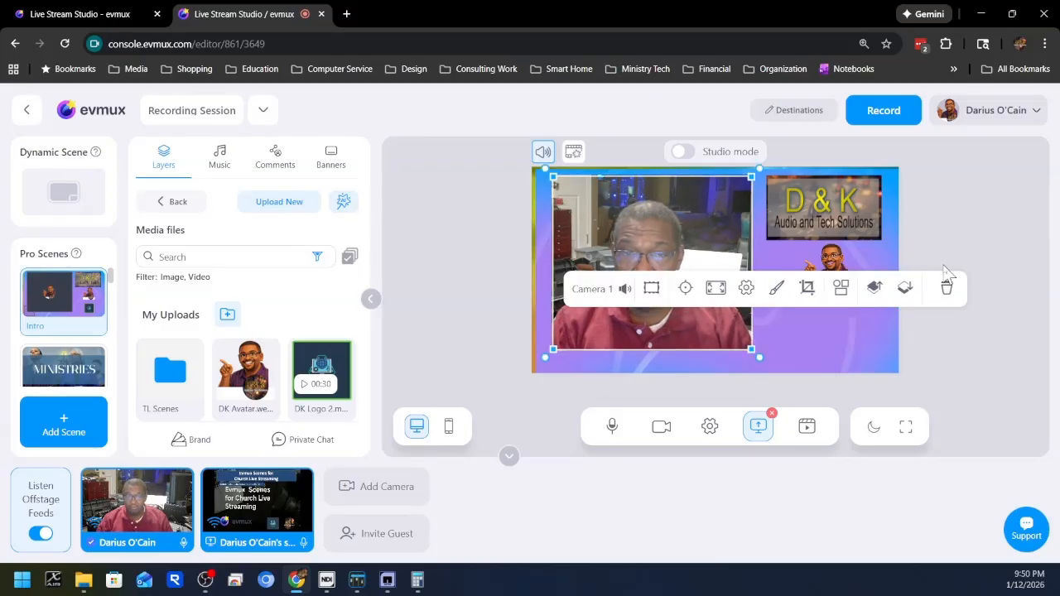
pyautogui.click(944, 265)
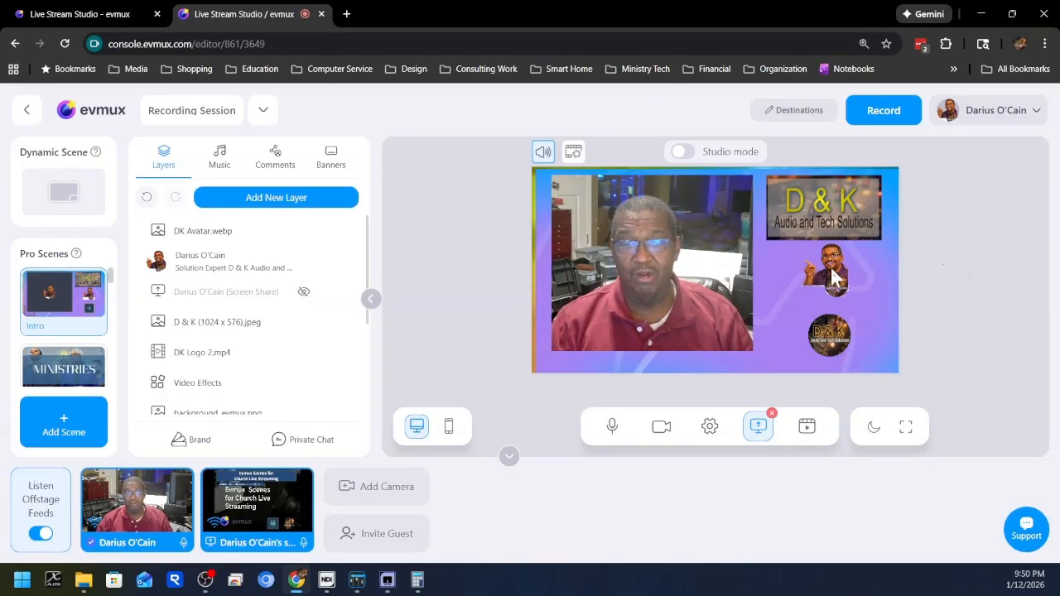
# Enlarge the DK Avatar.webp layer slightly and reposition it between the D & K banner and the logo video.
pyautogui.click(833, 277)
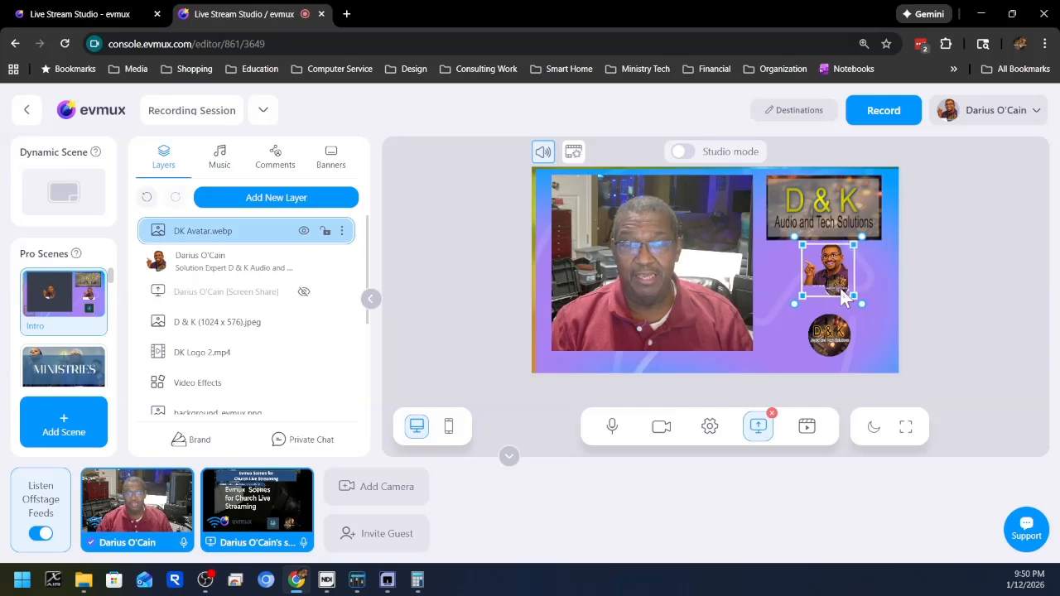
pyautogui.moveTo(861, 302); pyautogui.dragTo(869, 313)
pyautogui.moveTo(825, 269)
pyautogui.mouseDown()
pyautogui.moveTo(808, 274)
pyautogui.moveTo(828, 277)
pyautogui.mouseUp()
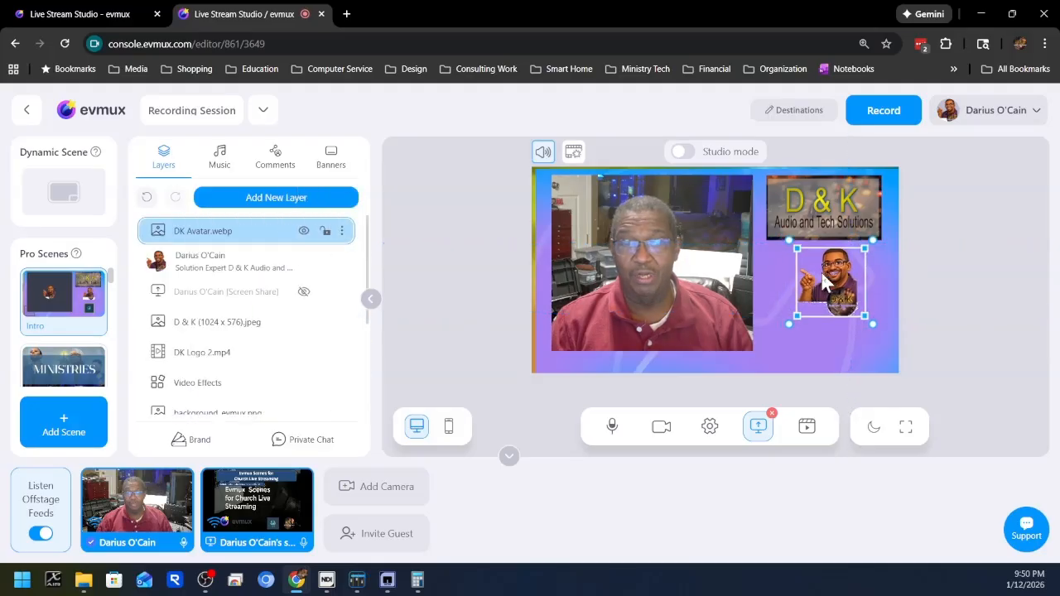
pyautogui.click(940, 207)
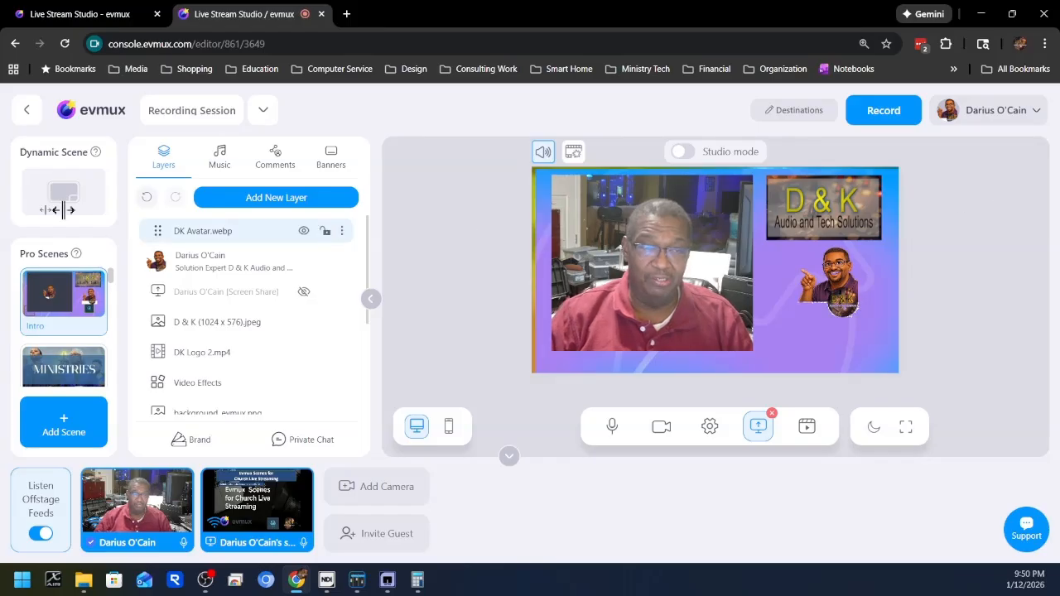
# Switch the output from the Intro scene to the Host & Presentation pro scene.
pyautogui.moveTo(73, 308)
pyautogui.scroll(-5, 71, 315)
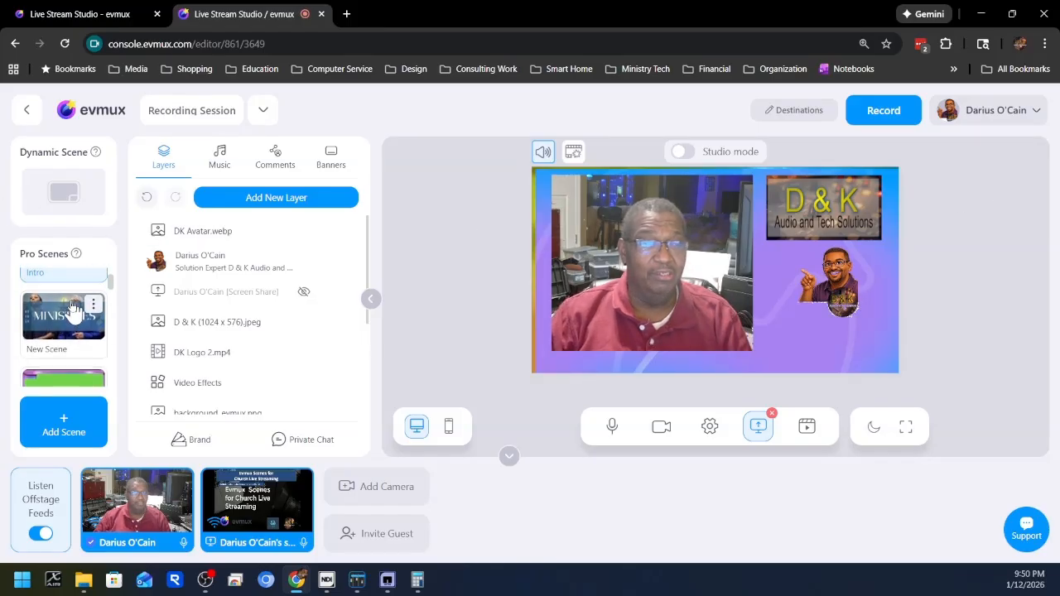
pyautogui.scroll(-1, 139, 263)
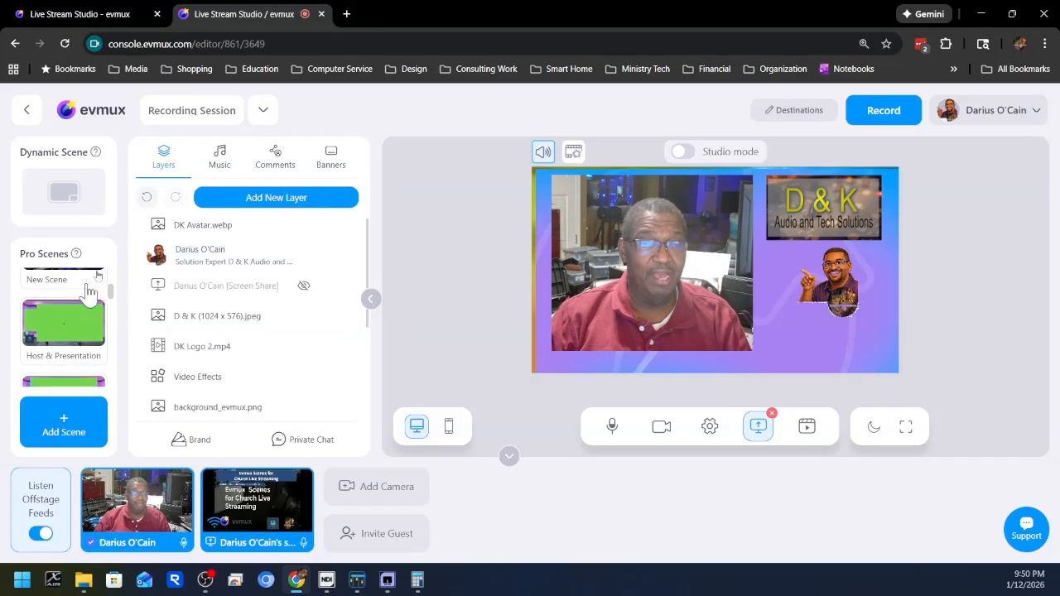
pyautogui.moveTo(73, 335)
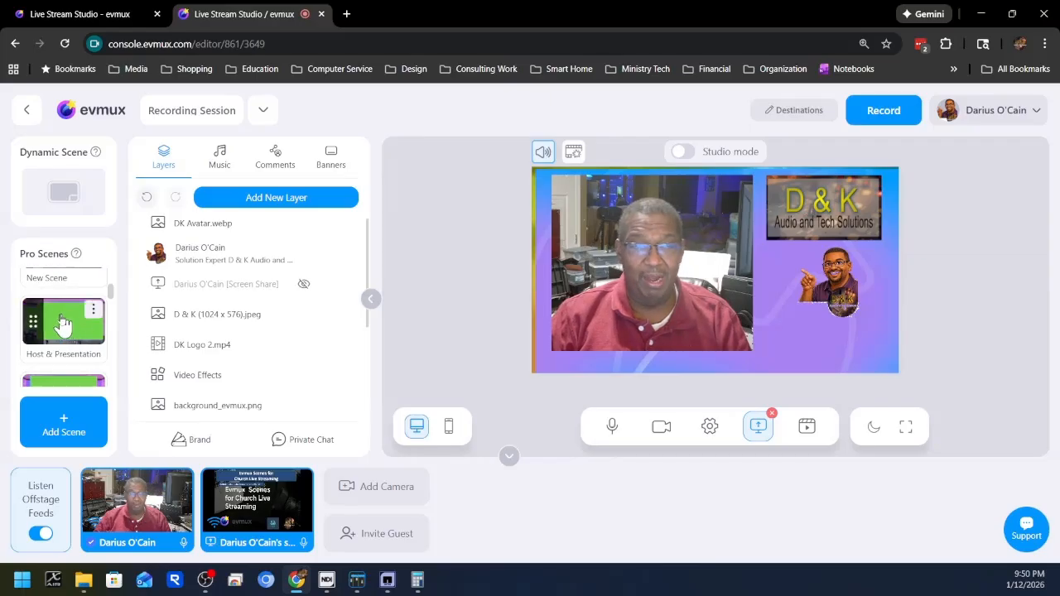
pyautogui.click(68, 323)
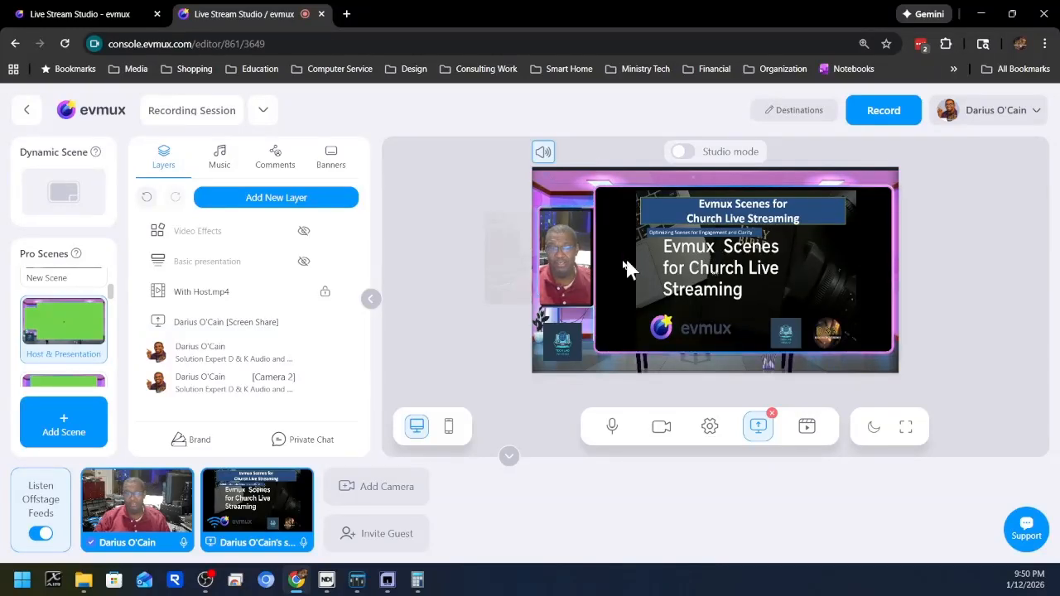
# Give the host camera feed a circular shape, then shrink and reposition it inside the small side frame of the Host & Presentation scene.
pyautogui.click(564, 265)
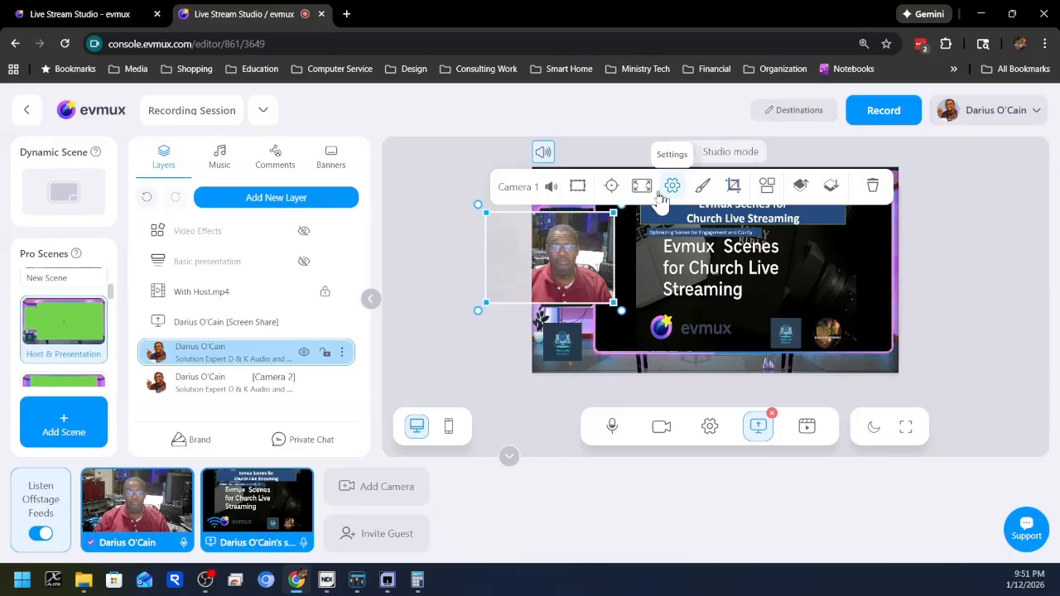
pyautogui.click(768, 189)
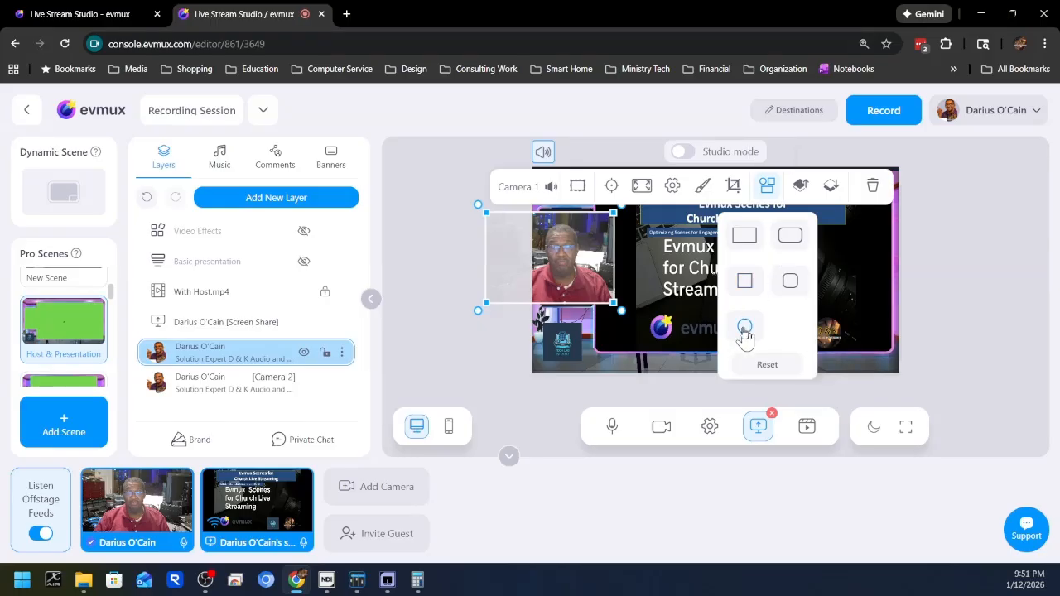
pyautogui.click(746, 327)
pyautogui.moveTo(561, 263); pyautogui.dragTo(608, 263)
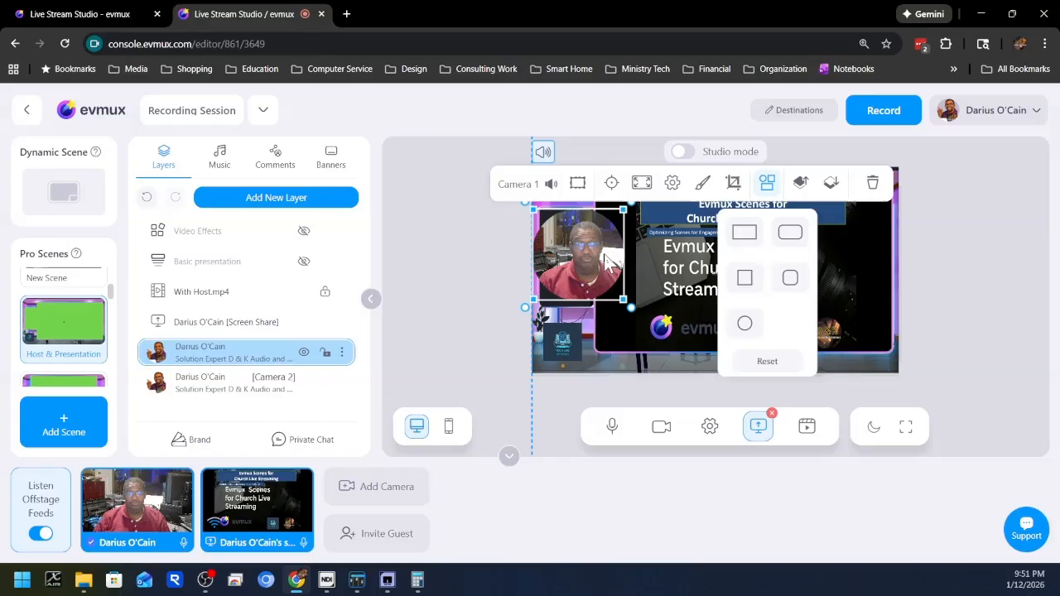
pyautogui.moveTo(623, 206); pyautogui.dragTo(590, 243)
pyautogui.moveTo(562, 282); pyautogui.dragTo(569, 253)
pyautogui.click(994, 284)
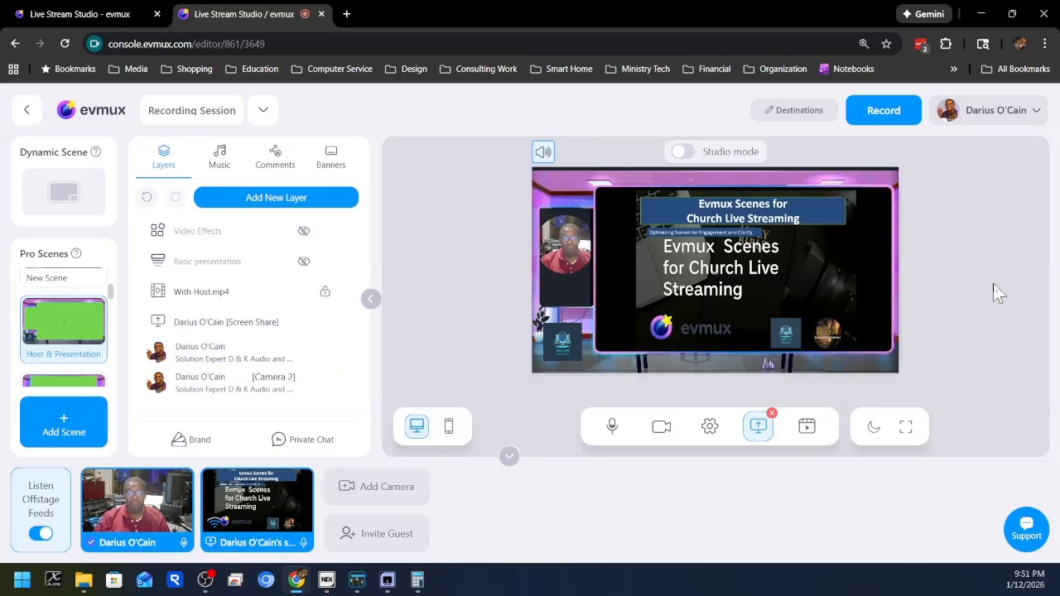
pyautogui.doubleClick(566, 252)
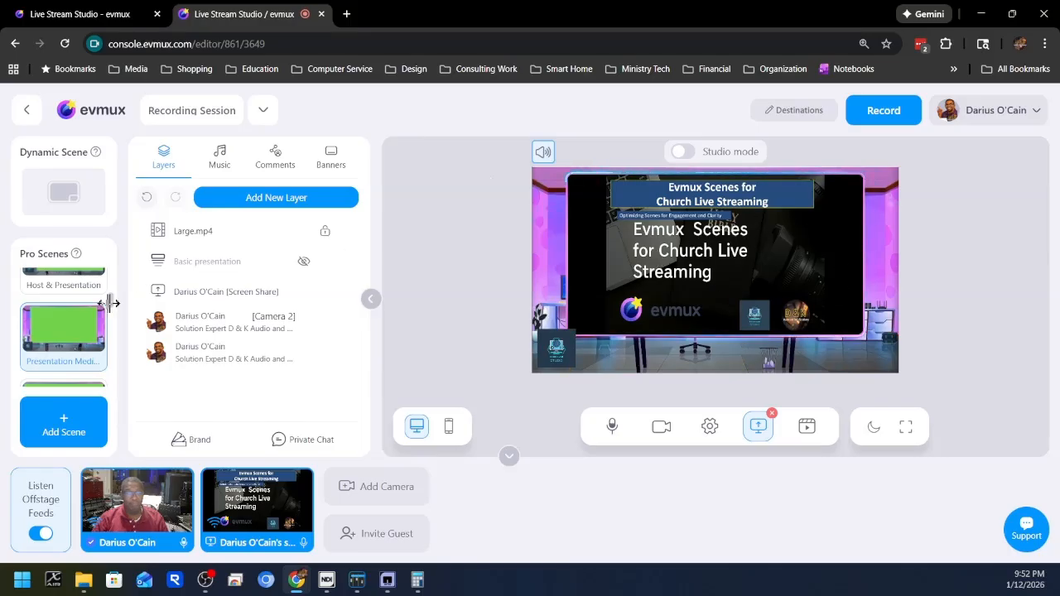
# Switch the output to the Presentation Full pro scene.
pyautogui.scroll(-2, 67, 356)
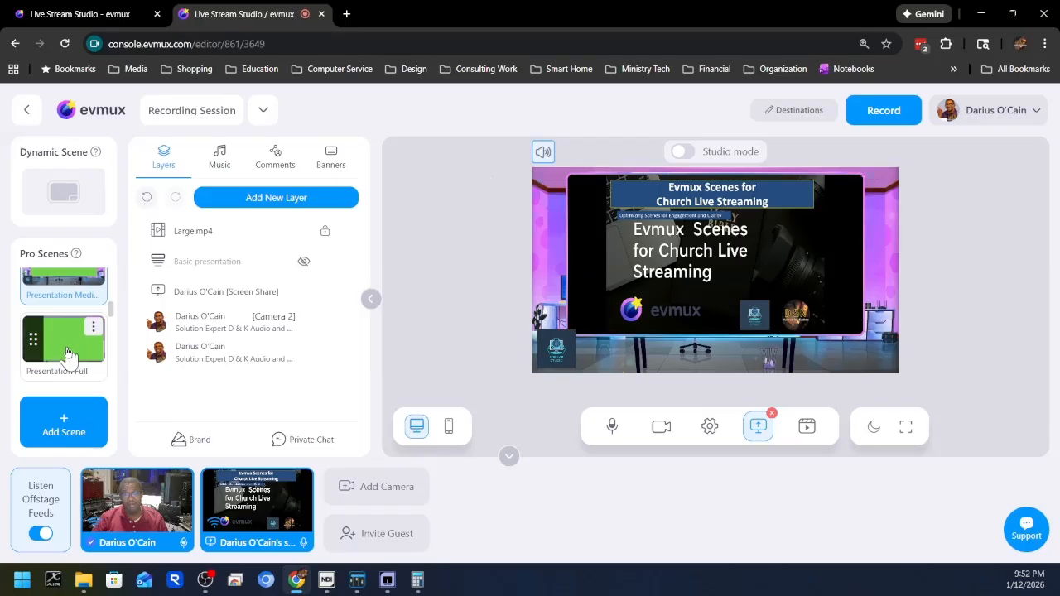
pyautogui.click(66, 348)
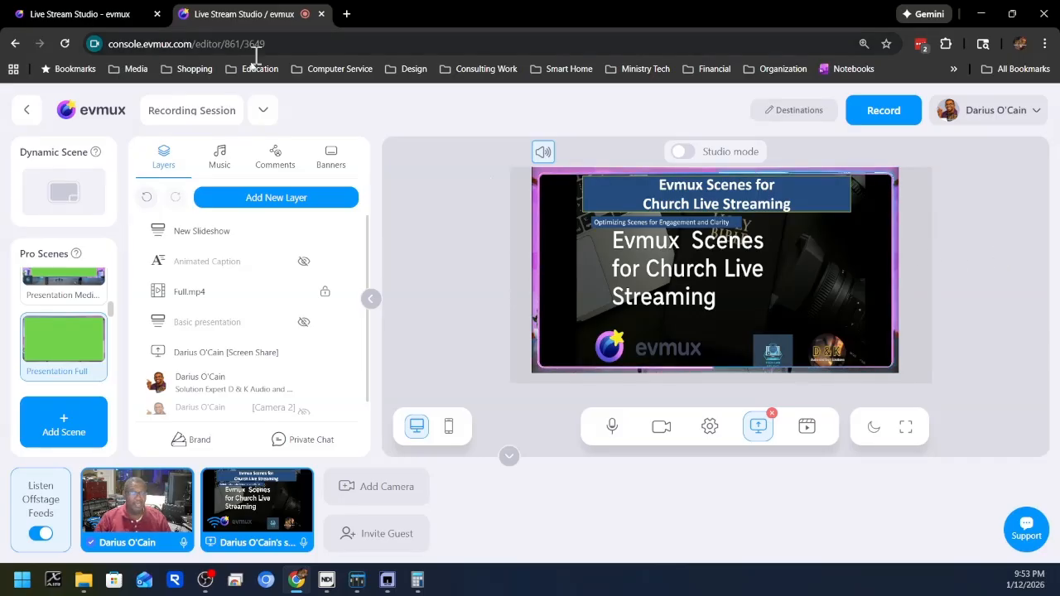
# Go back to the Intro scene's entry at the start of the pro scenes.
pyautogui.scroll(2, 106, 364)
pyautogui.scroll(3, 104, 356)
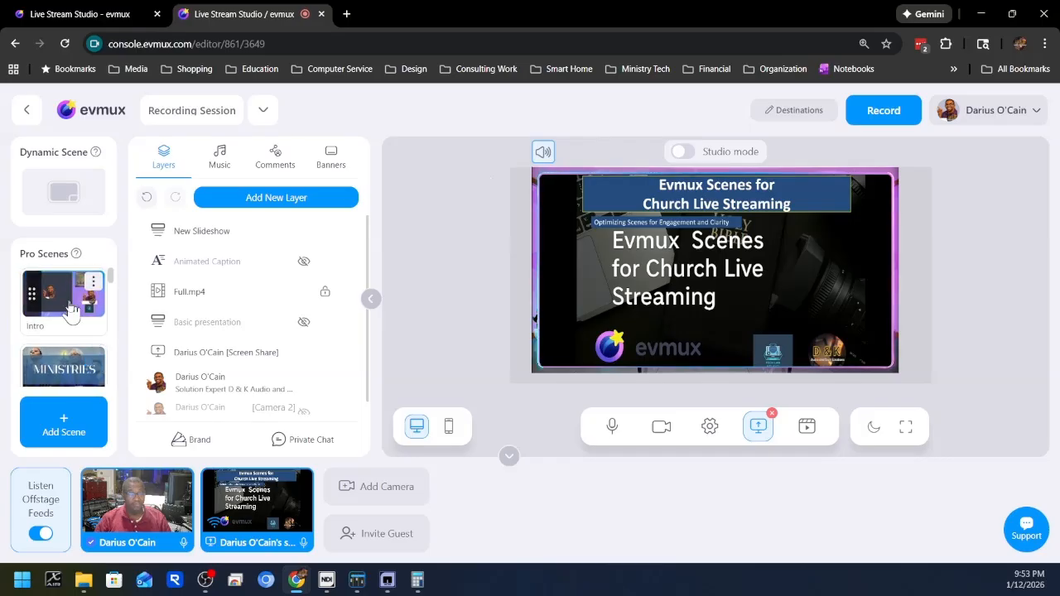